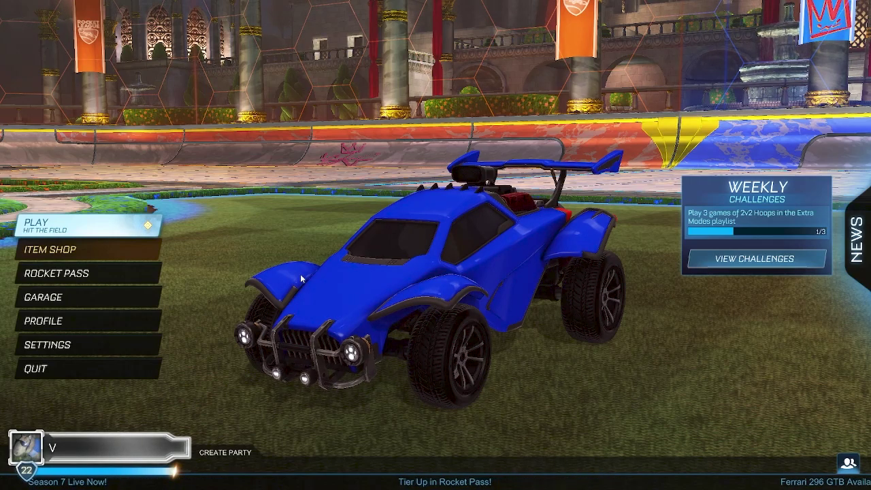
# Open the WorkshopMapLoader plugin window and save D:\Program Files\rocketleague\TAGame\CookedPCConsole\mods as the maps folder path
pyautogui.press('F2')
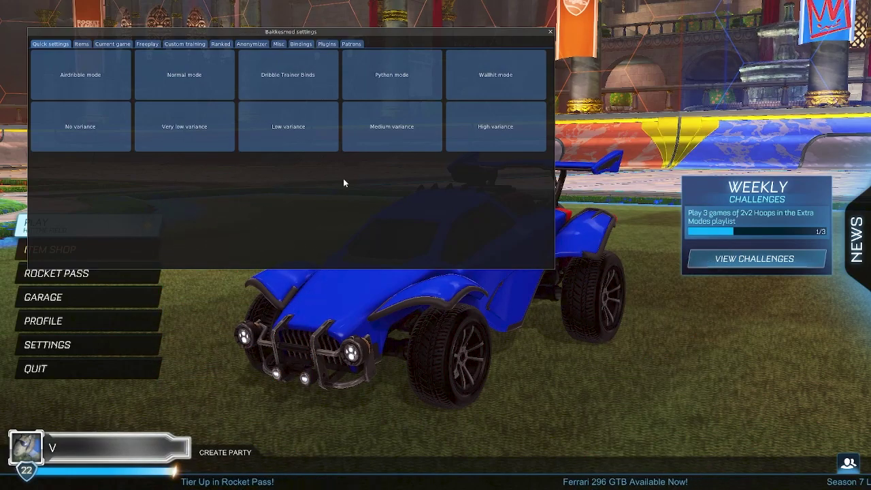
pyautogui.click(328, 44)
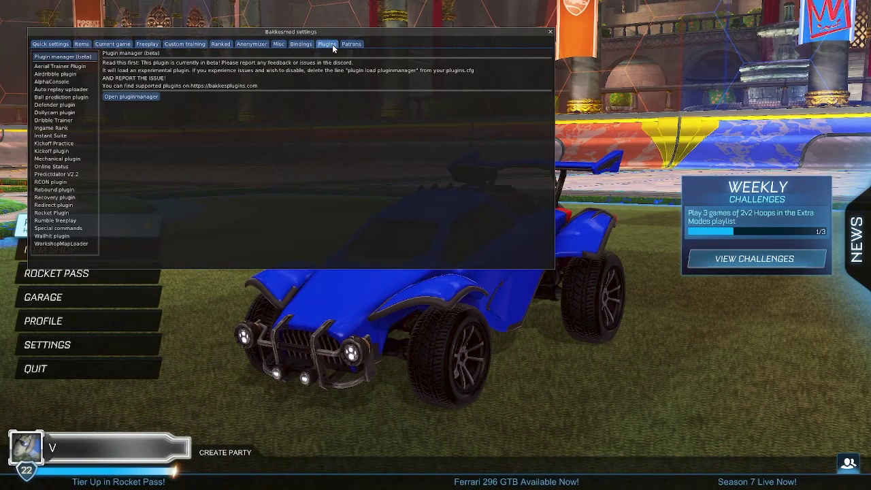
pyautogui.click(57, 244)
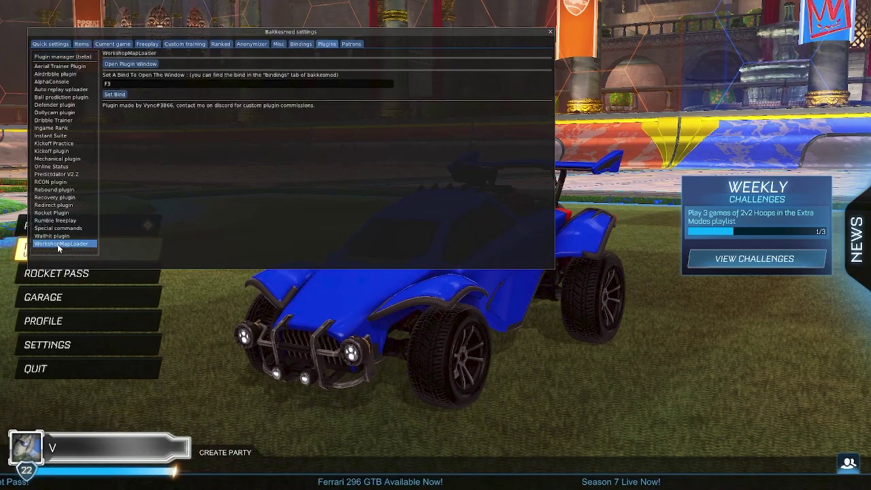
pyautogui.click(130, 65)
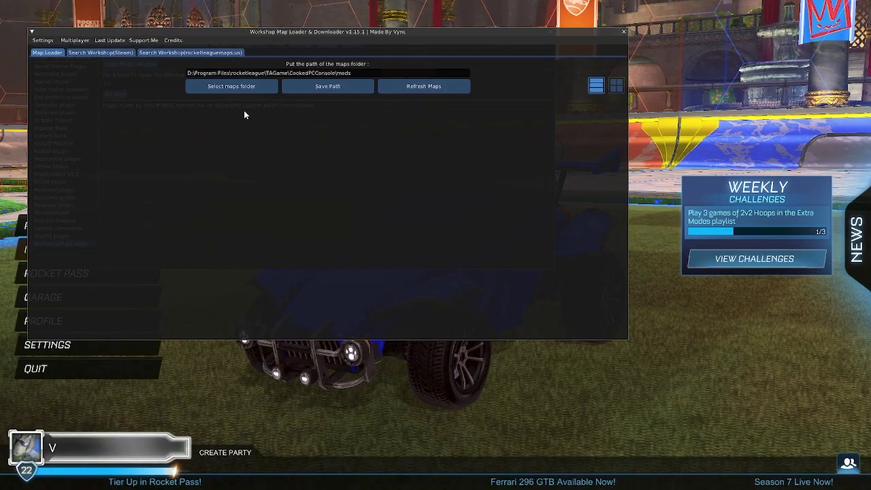
pyautogui.click(311, 86)
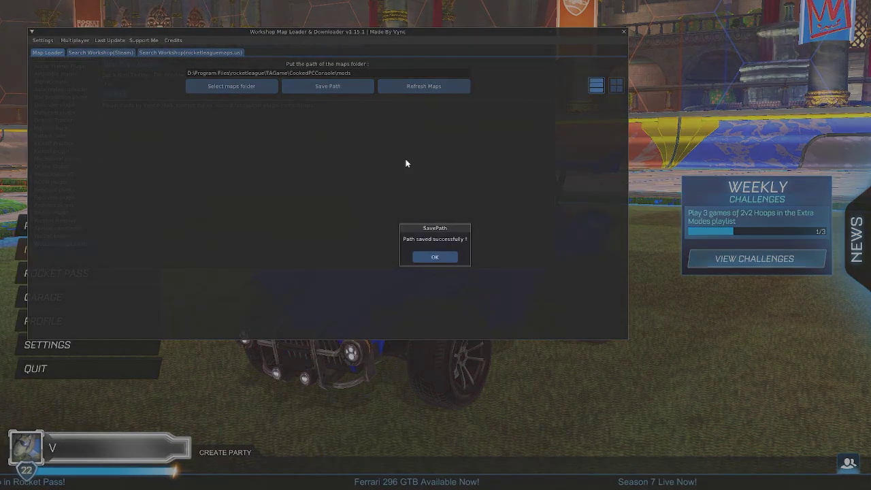
pyautogui.click(434, 258)
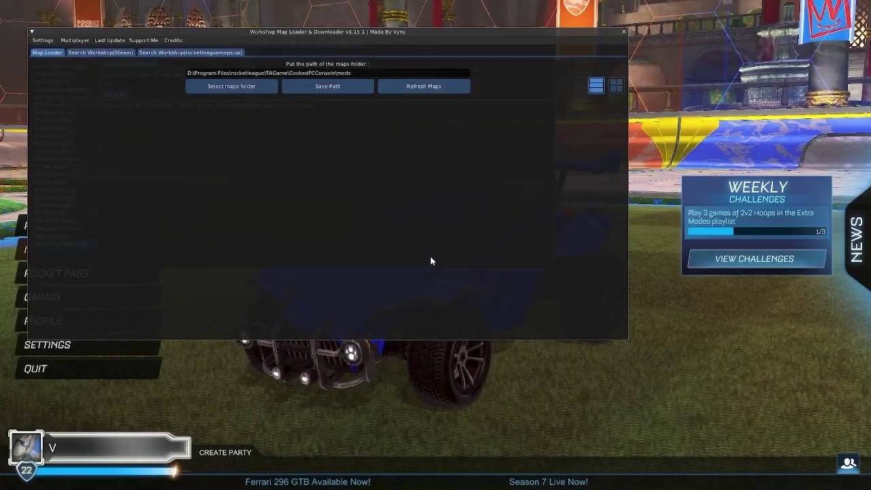
# Search the Steam workshop for "dribble" and download the OpenDribble map
pyautogui.click(108, 54)
pyautogui.click(116, 96)
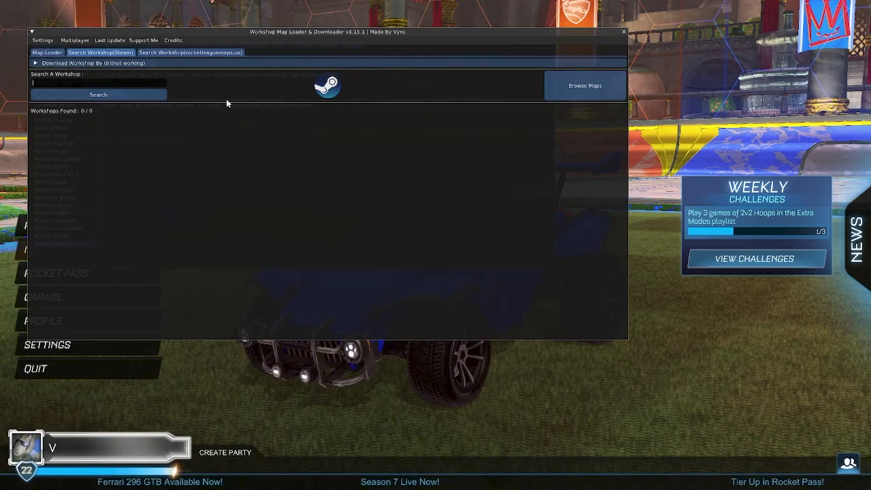
pyautogui.write('dri')
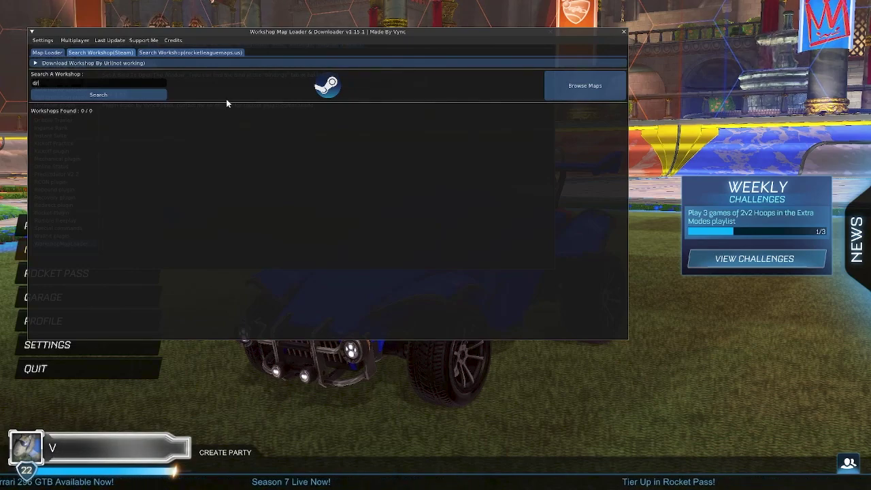
pyautogui.write('bble')
pyautogui.click(122, 96)
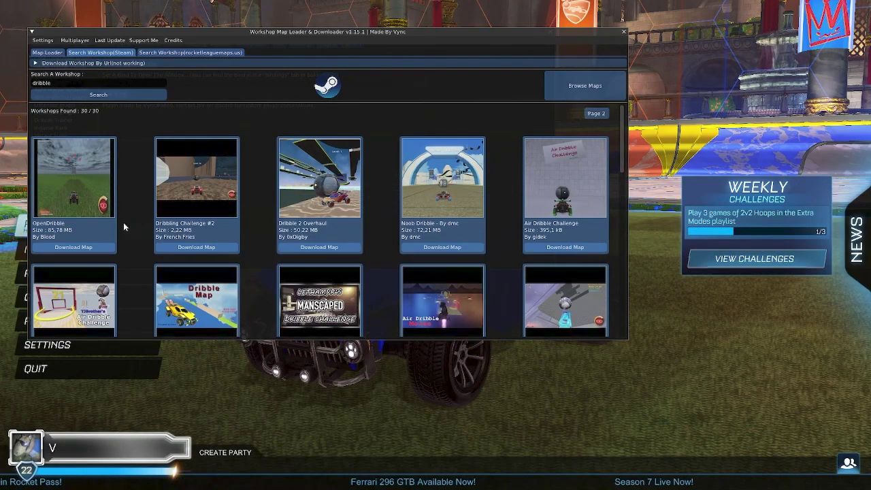
pyautogui.click(87, 249)
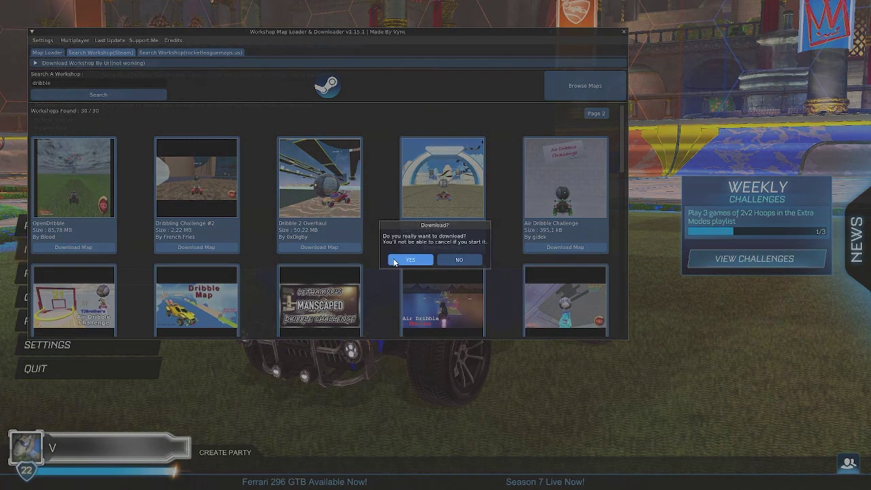
pyautogui.click(395, 263)
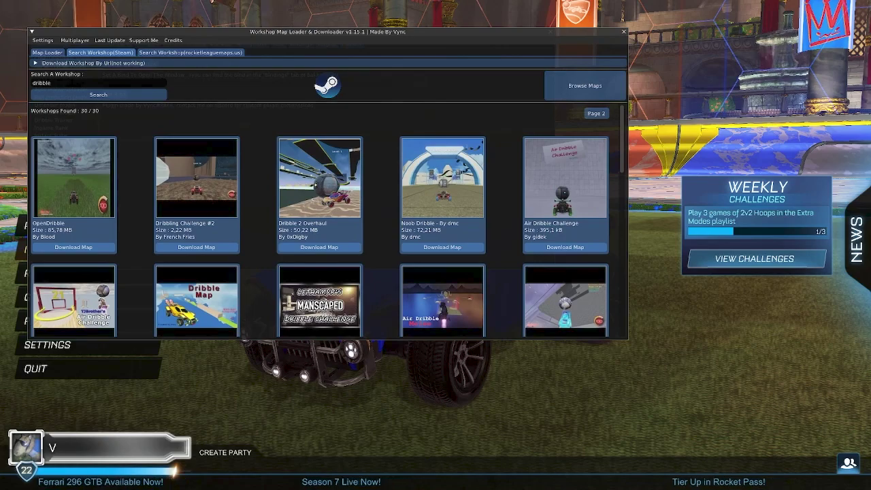
pyautogui.press('Escape')
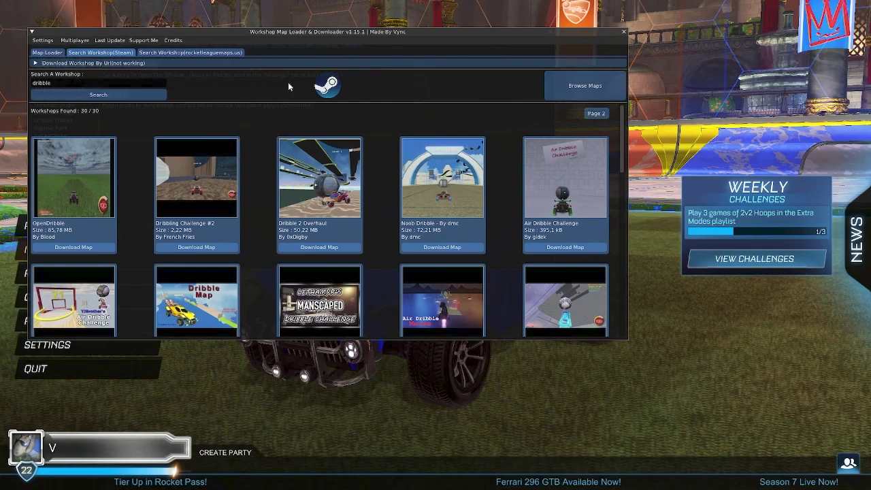
# Refresh the map loader's list of installed maps and check the launch modes offered for Aerial Rotation Practice
pyautogui.click(45, 53)
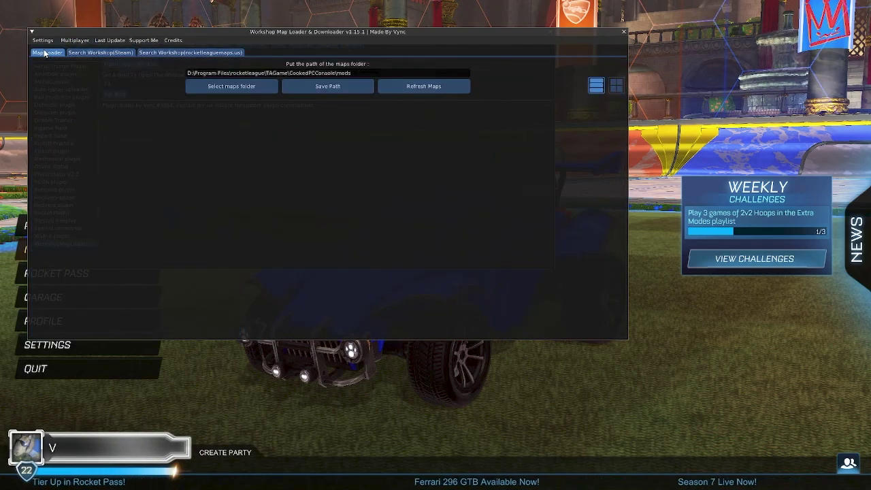
pyautogui.click(392, 84)
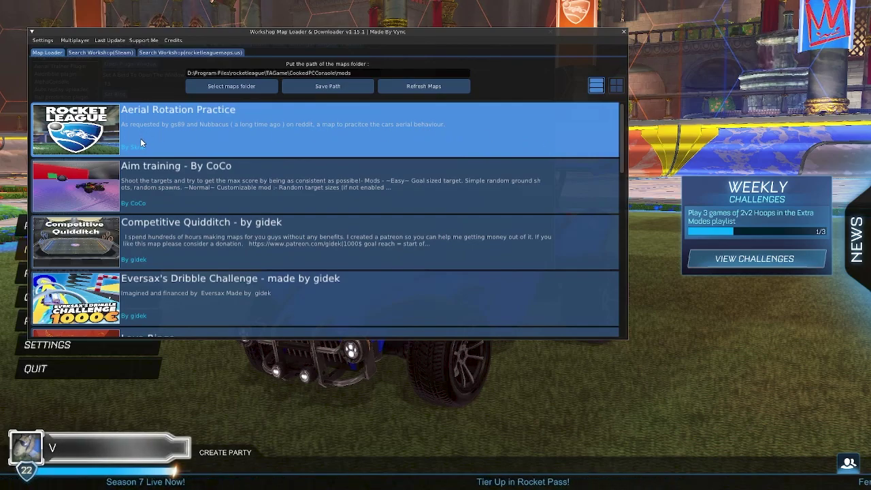
pyautogui.click(128, 112)
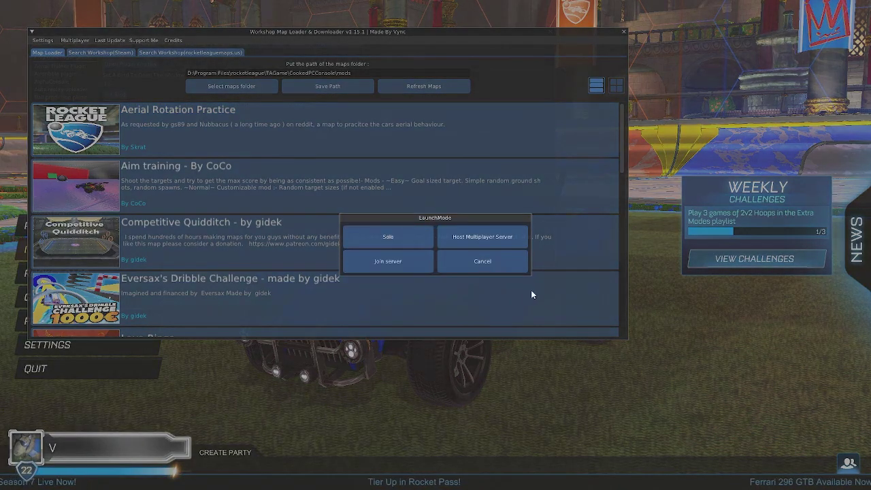
pyautogui.click(512, 269)
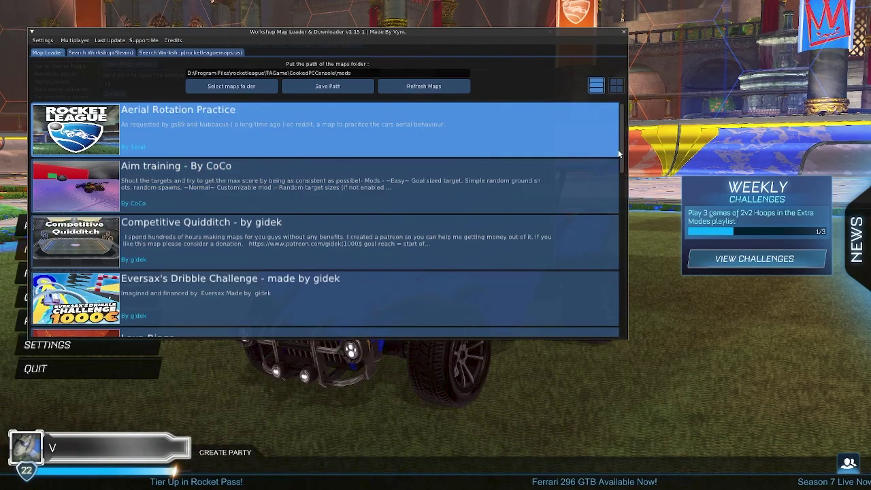
# Launch the OpenDribble map in Solo mode and close the map loader and BakkesMod windows
pyautogui.scroll(-5, 618, 150)
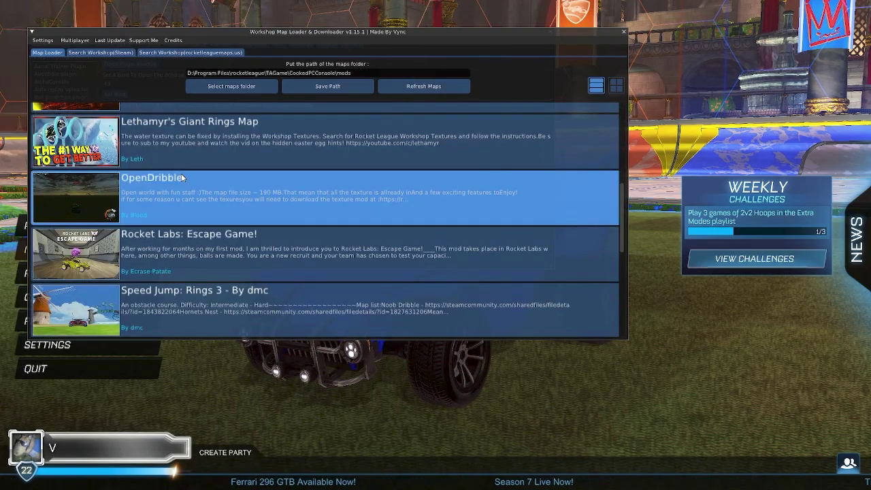
pyautogui.click(181, 175)
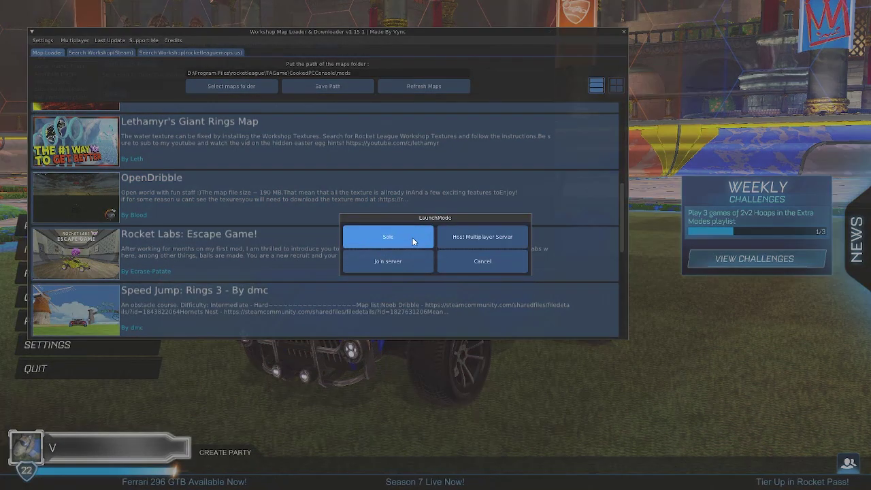
pyautogui.click(401, 245)
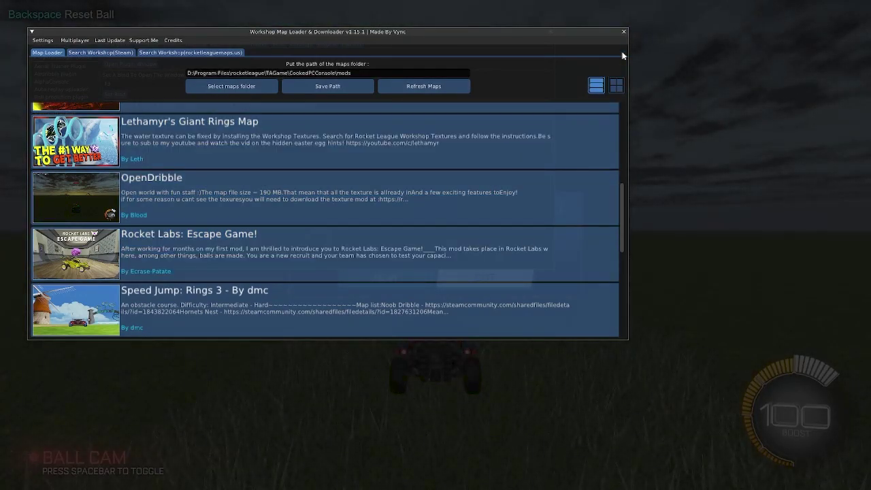
pyautogui.click(625, 32)
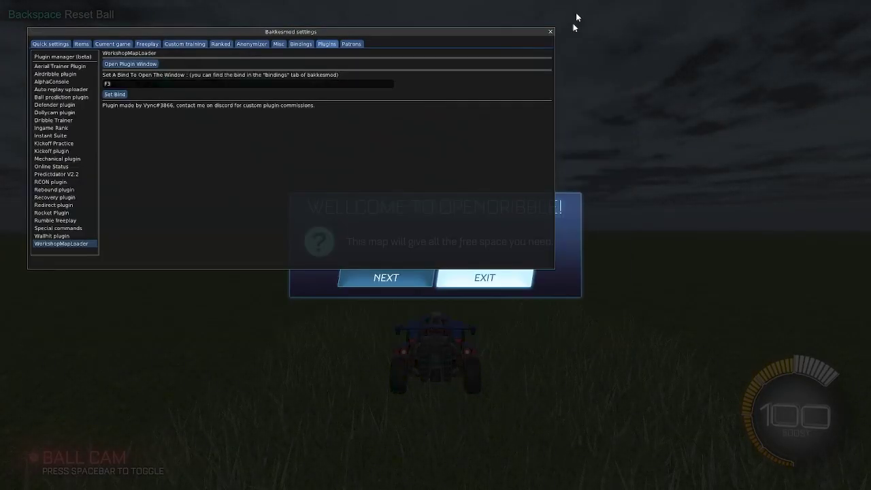
pyautogui.click(550, 32)
# Continue past the OpenDribble welcome message and drive on the map
pyautogui.press('Left')
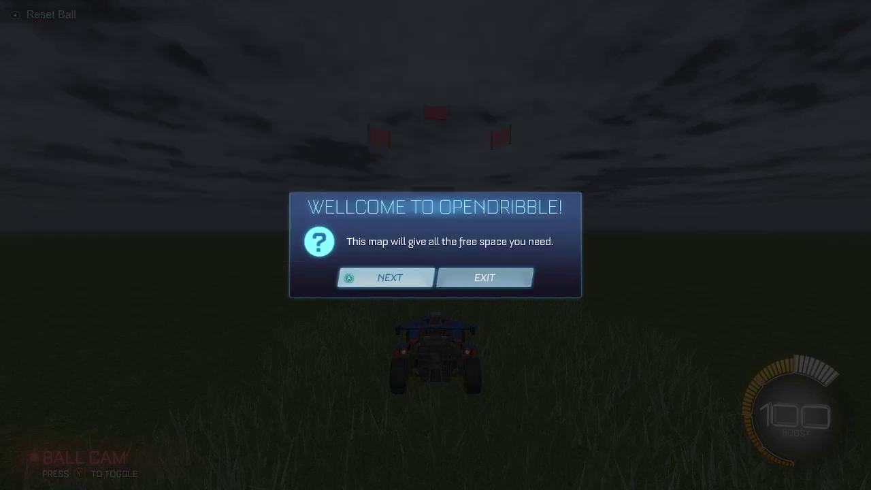
pyautogui.press('Return')
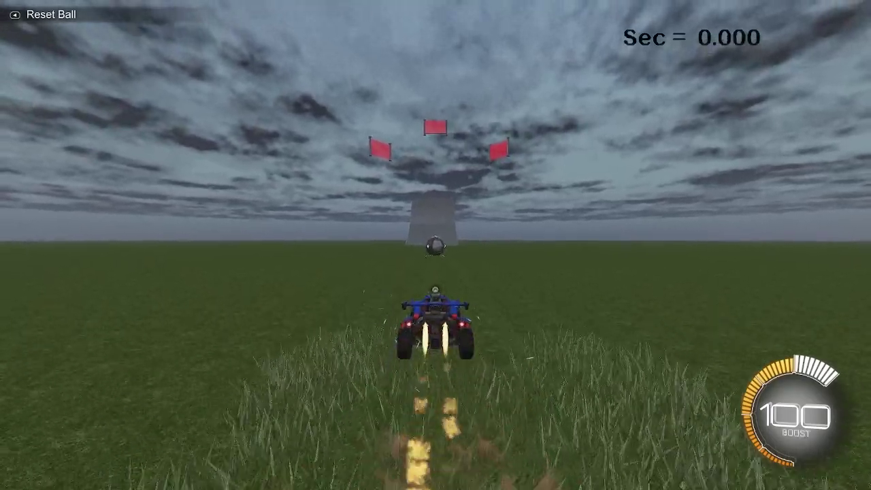
pyautogui.press('y')
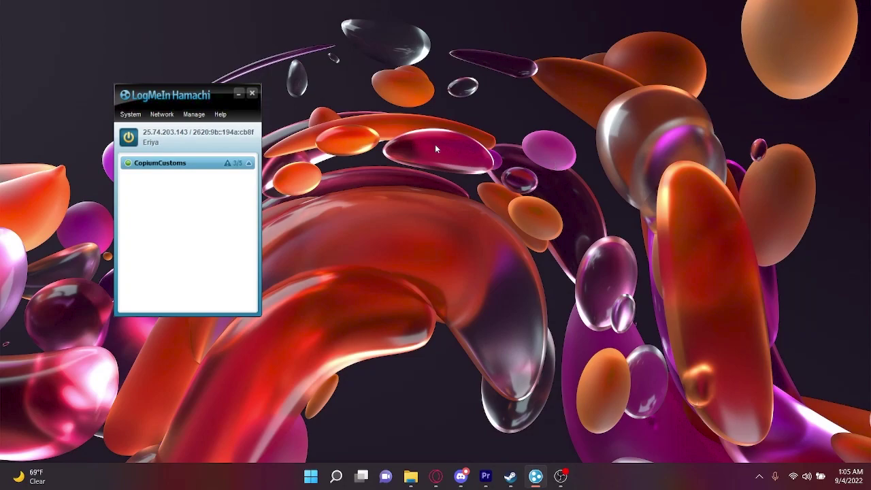
# Switch to LogMeIn Hamachi and create a client-owned network with ID youtubetutorialgaming, entering and confirming the network password
pyautogui.moveTo(219, 91); pyautogui.dragTo(478, 110)
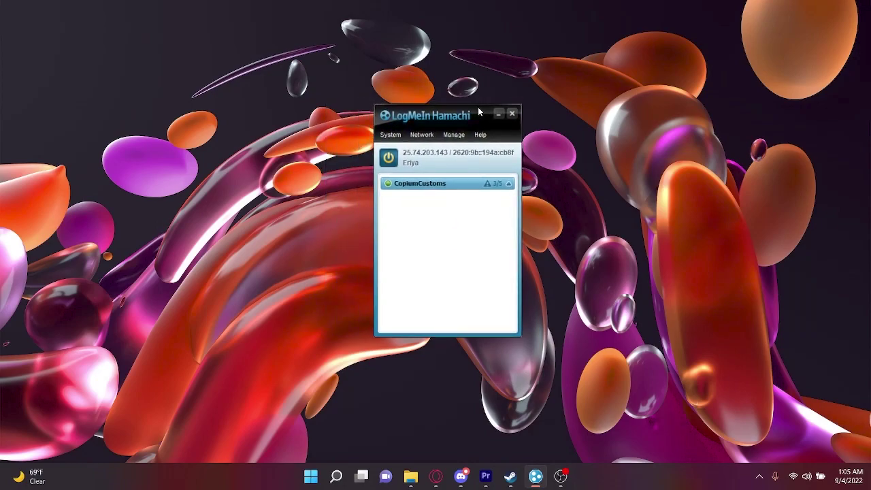
pyautogui.click(429, 139)
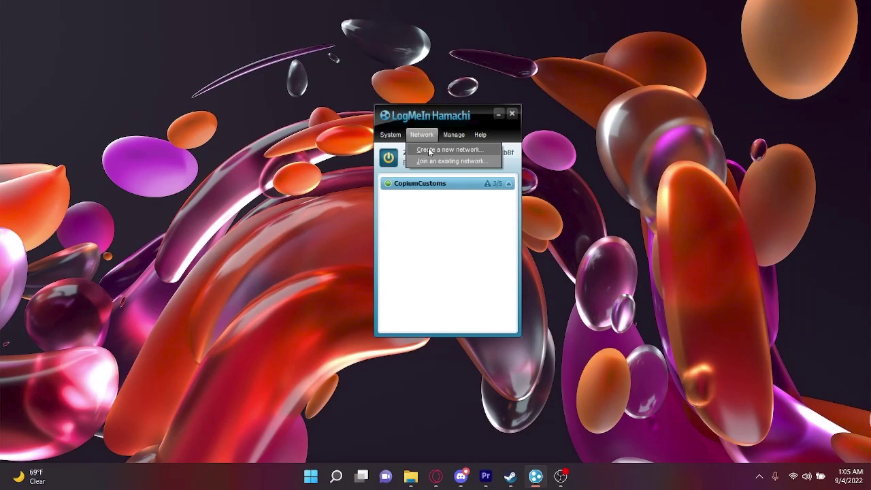
pyautogui.click(429, 150)
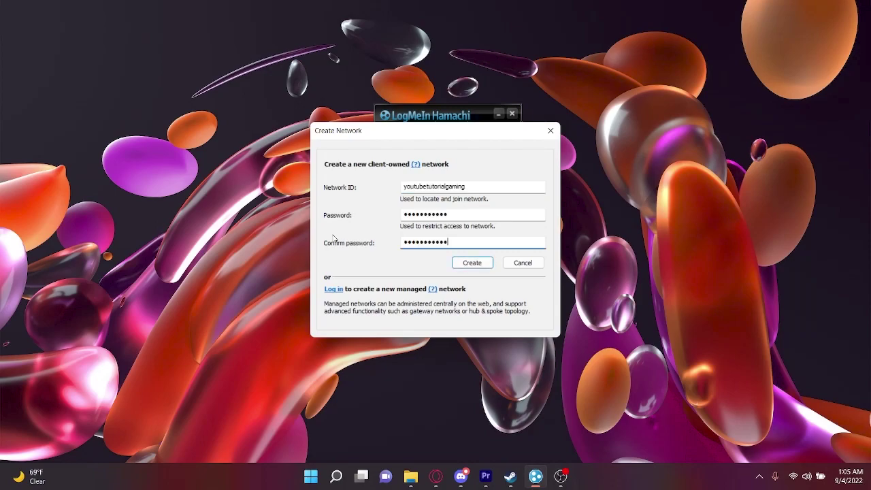
pyautogui.click(472, 263)
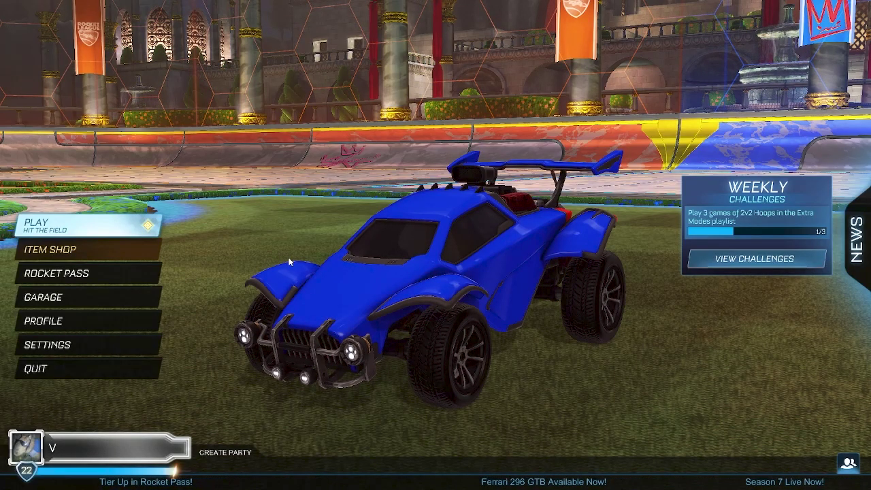
# Switch back to Rocket League, open the Rocket Plugin window and check its game modes, keeping Soccar
pyautogui.press('F2')
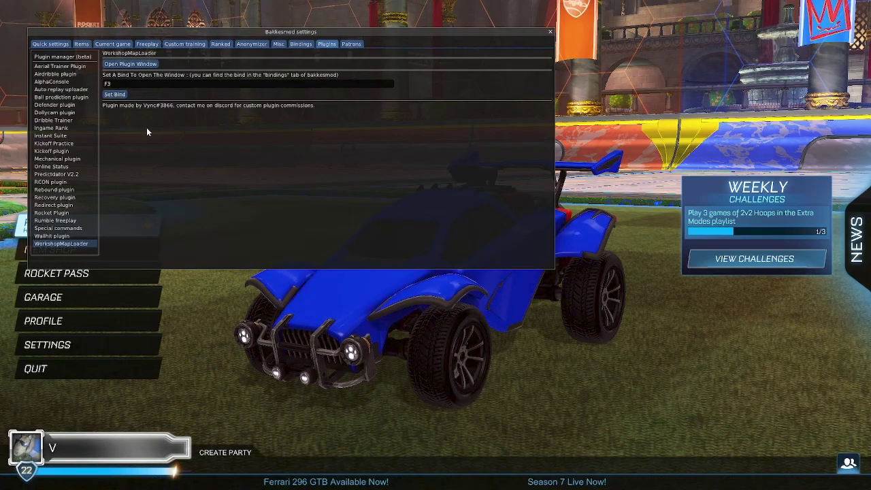
pyautogui.click(46, 213)
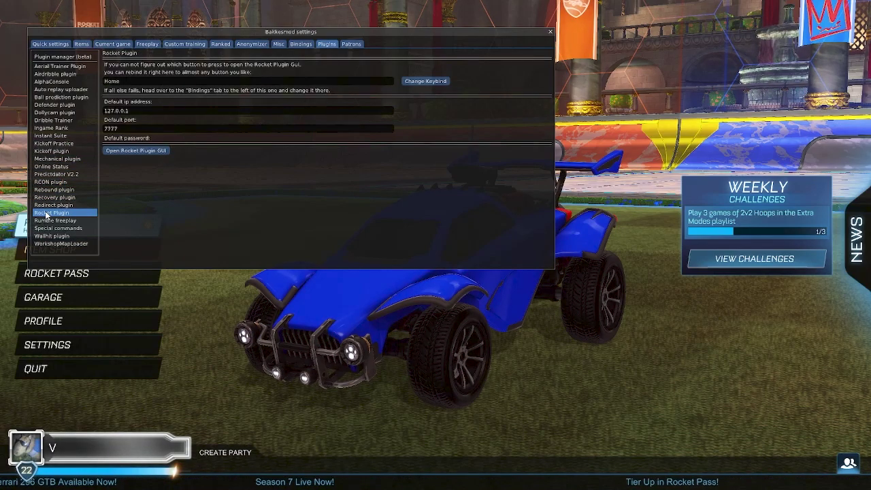
pyautogui.click(165, 152)
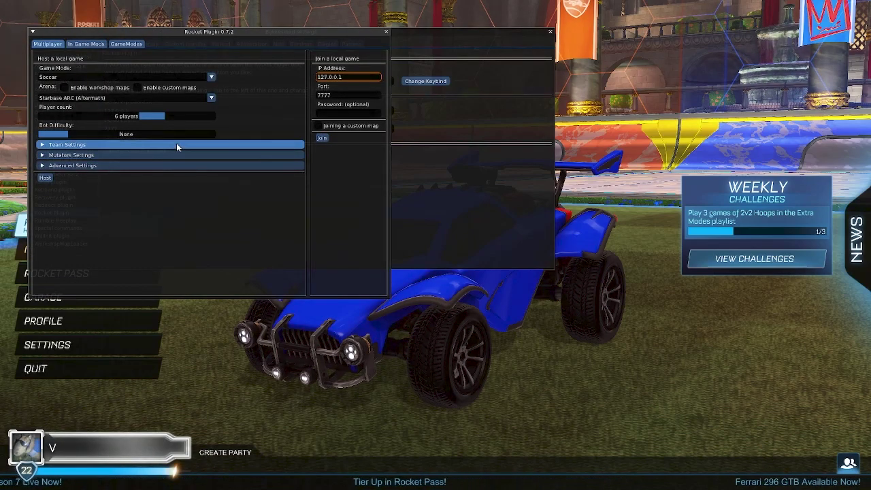
pyautogui.click(71, 77)
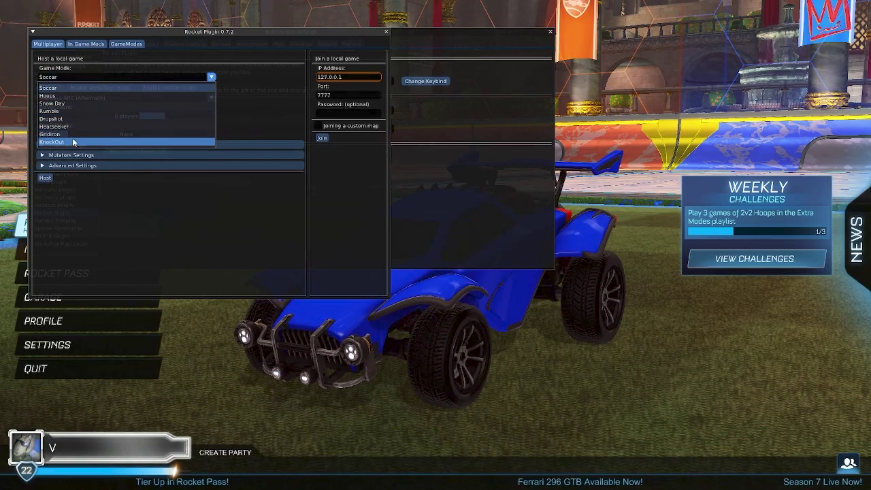
pyautogui.click(87, 74)
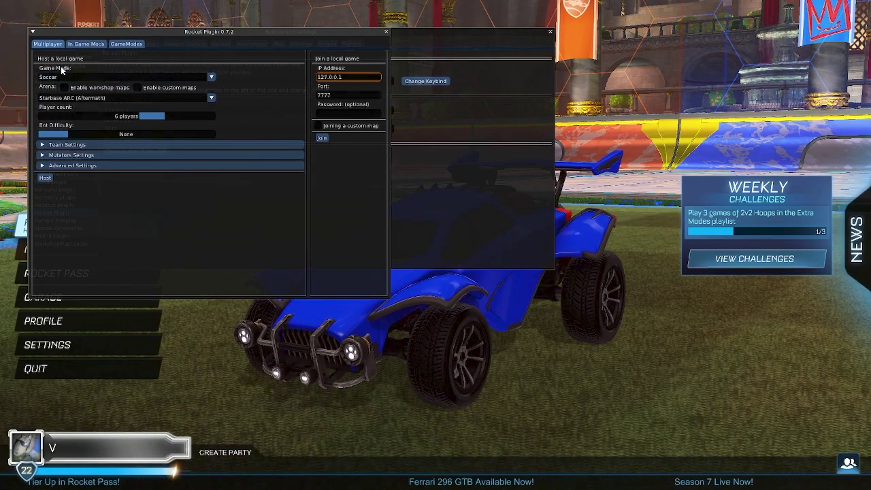
# Enable custom maps for the hosted local game and choose Competitive_Quiddiche as the arena
pyautogui.click(136, 87)
pyautogui.click(116, 97)
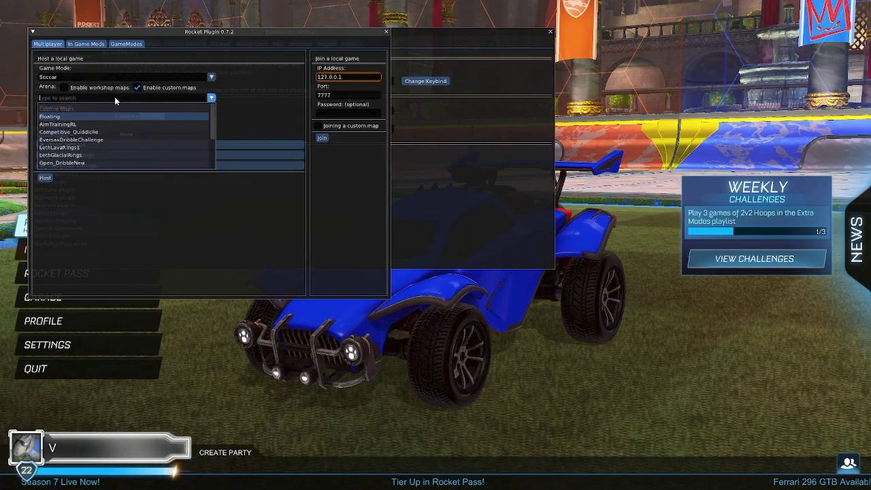
pyautogui.scroll(-2, 93, 144)
pyautogui.scroll(-1, 93, 144)
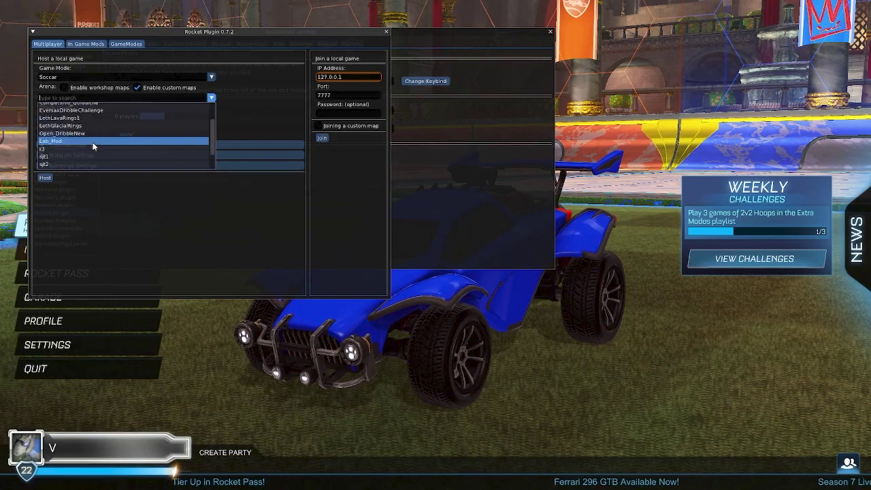
pyautogui.scroll(-1, 115, 156)
pyautogui.scroll(1, 127, 157)
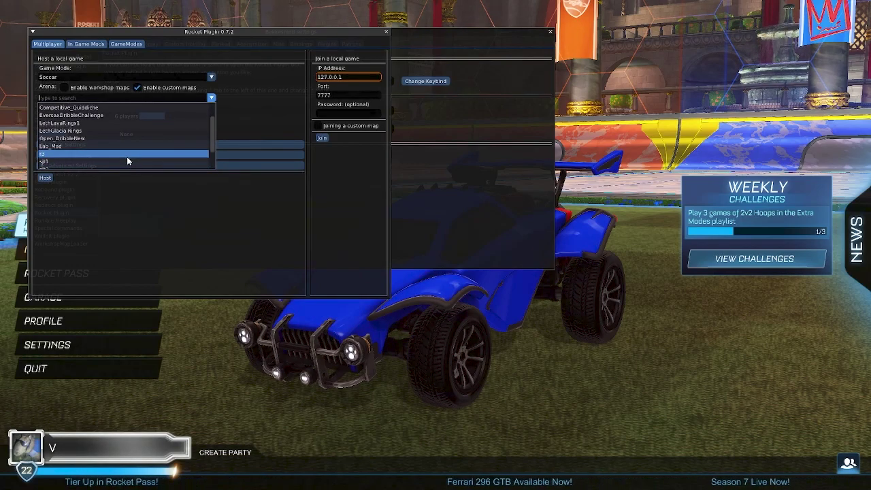
pyautogui.scroll(2, 62, 131)
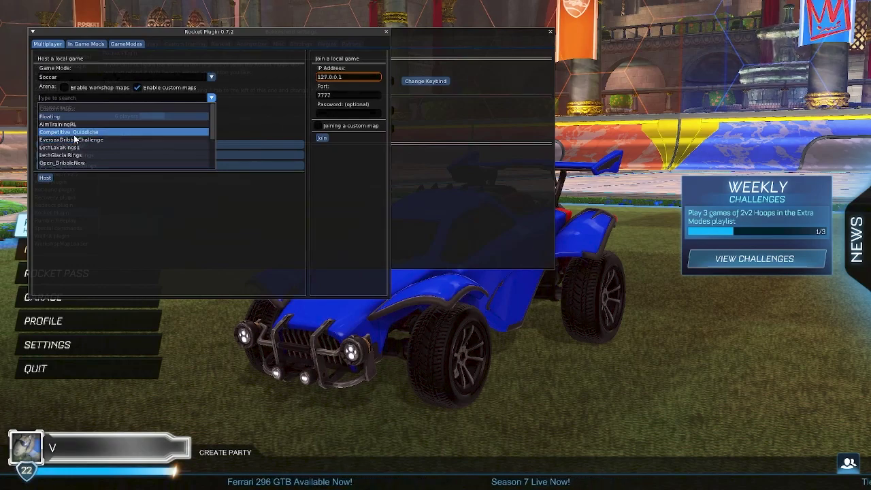
pyautogui.click(74, 134)
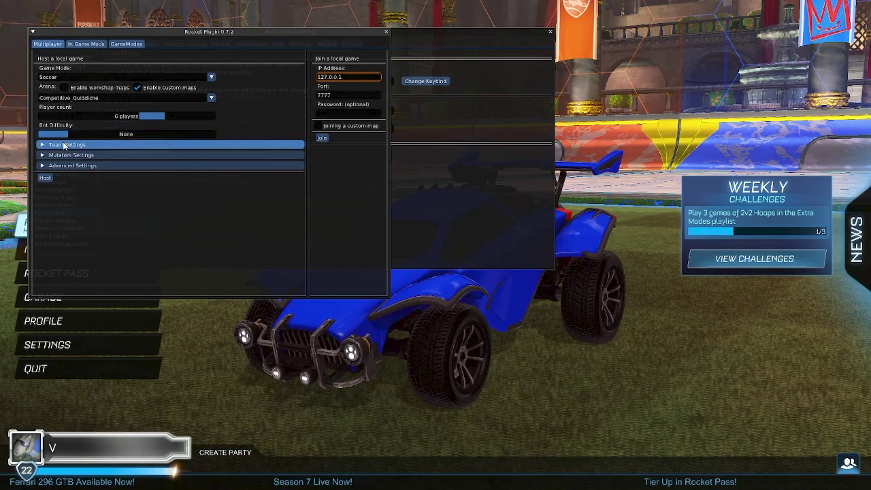
# Review the player count, bot difficulty and team settings for the hosted game
pyautogui.moveTo(90, 136); pyautogui.dragTo(50, 133)
pyautogui.moveTo(143, 113)
pyautogui.mouseDown()
pyautogui.moveTo(190, 116)
pyautogui.moveTo(143, 117)
pyautogui.mouseUp()
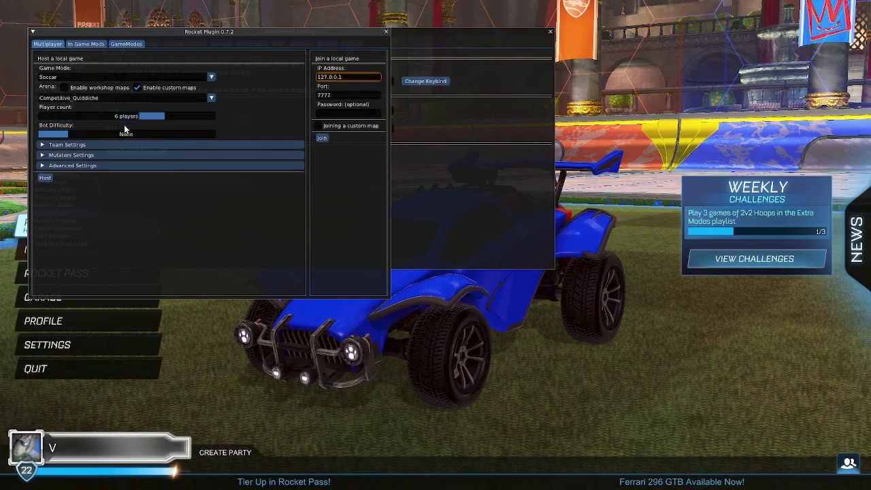
pyautogui.click(94, 144)
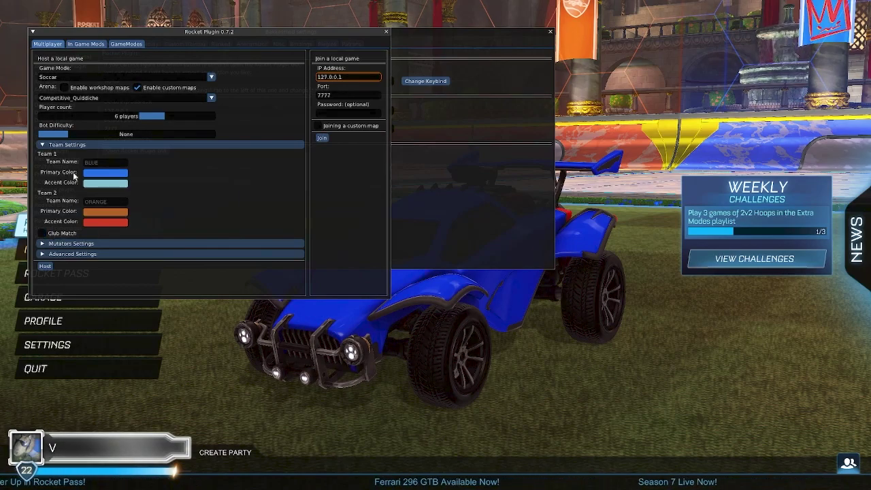
pyautogui.click(74, 143)
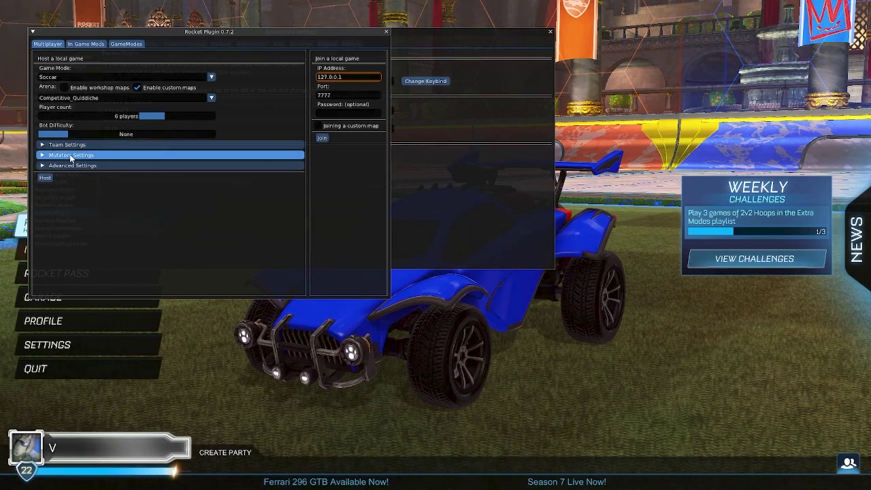
# Set the mutators to Light ball physics, High ball bounciness and Unlimited boost, and host the match
pyautogui.click(71, 155)
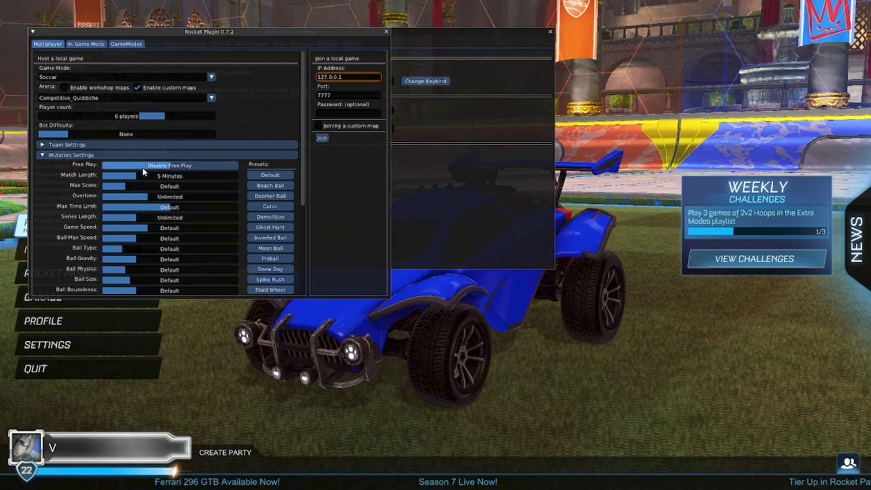
pyautogui.scroll(-1, 40, 173)
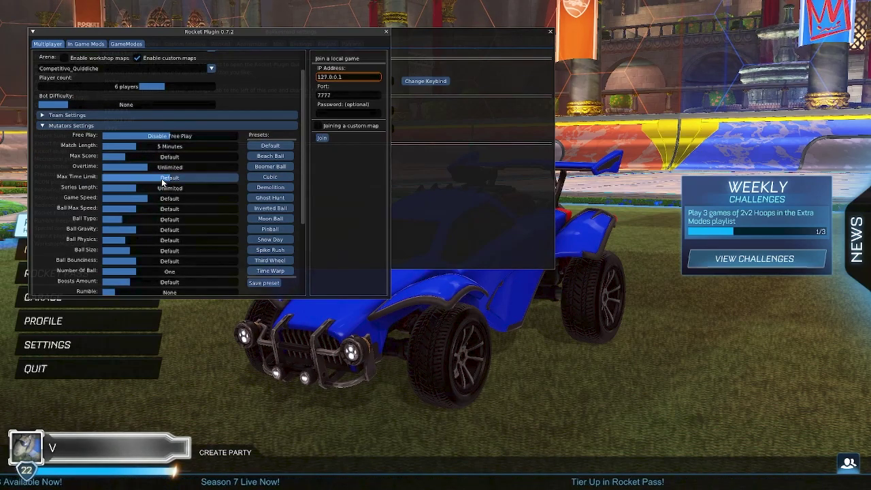
pyautogui.moveTo(157, 179)
pyautogui.mouseDown()
pyautogui.moveTo(174, 179)
pyautogui.moveTo(154, 183)
pyautogui.mouseUp()
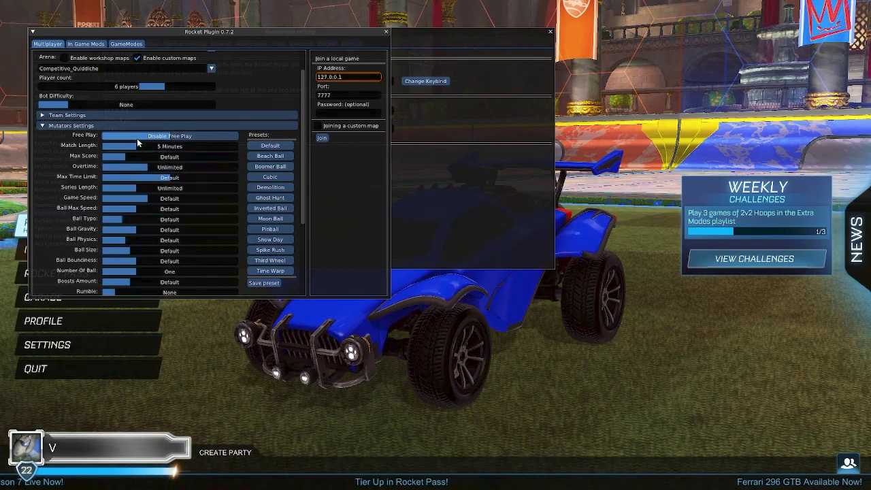
pyautogui.scroll(-5, 96, 218)
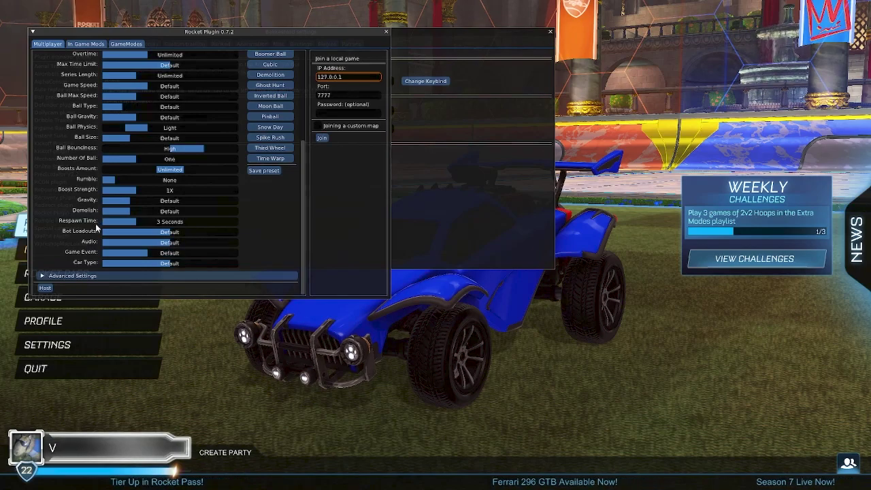
pyautogui.click(45, 289)
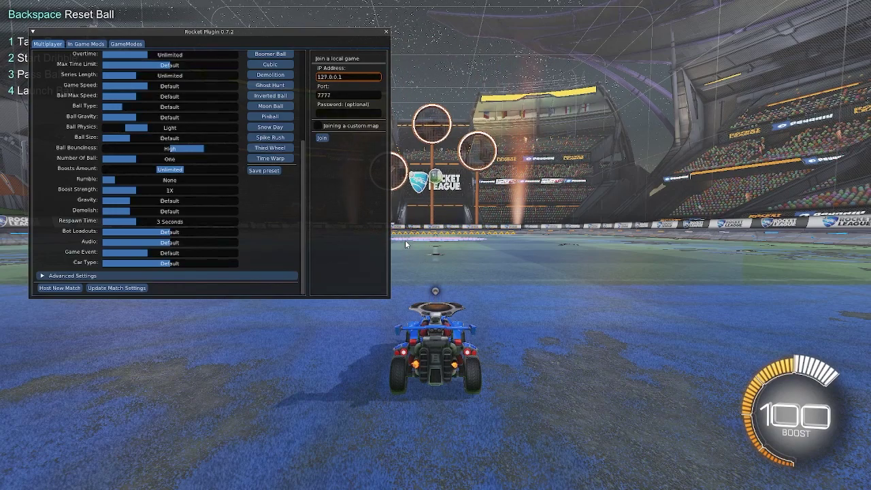
# Set the local game join options to a custom map and select Competitive_Quiddiche as the map
pyautogui.click(355, 76)
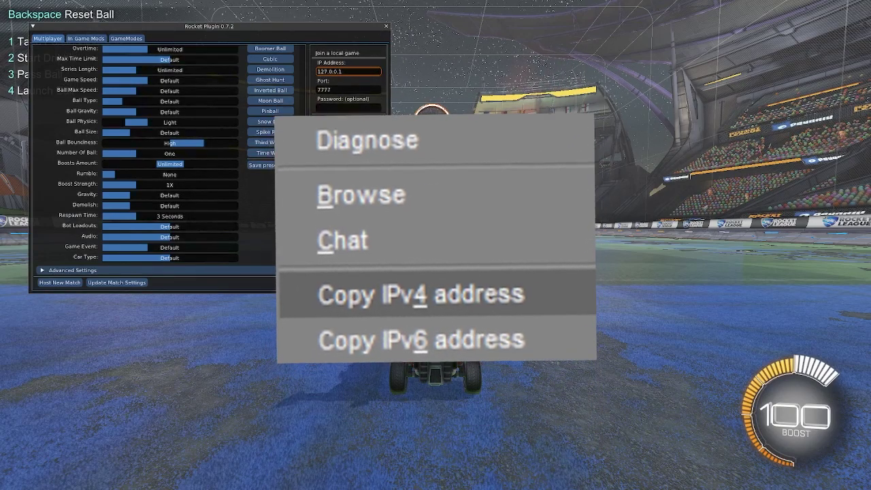
pyautogui.click(347, 141)
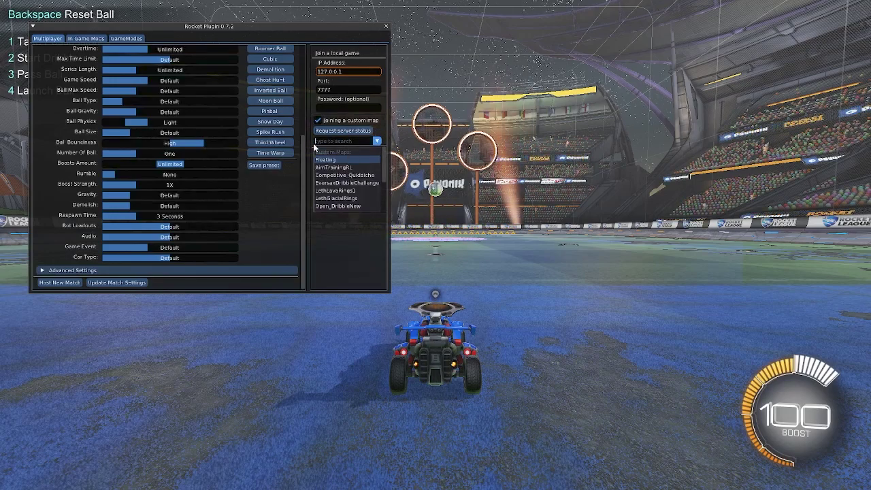
pyautogui.scroll(-1, 331, 183)
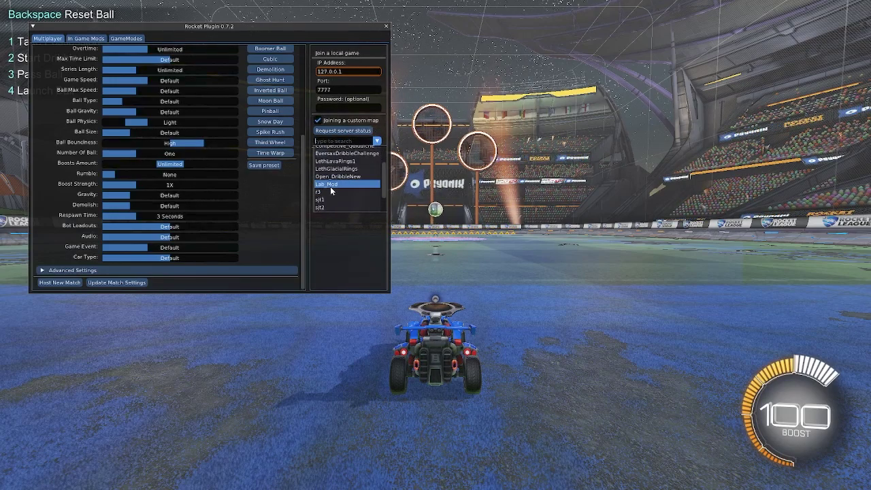
pyautogui.scroll(1, 350, 181)
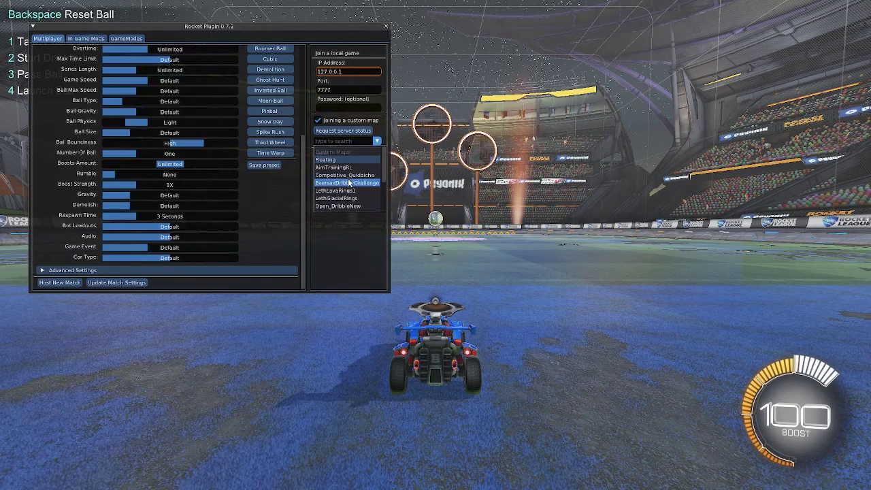
pyautogui.click(347, 175)
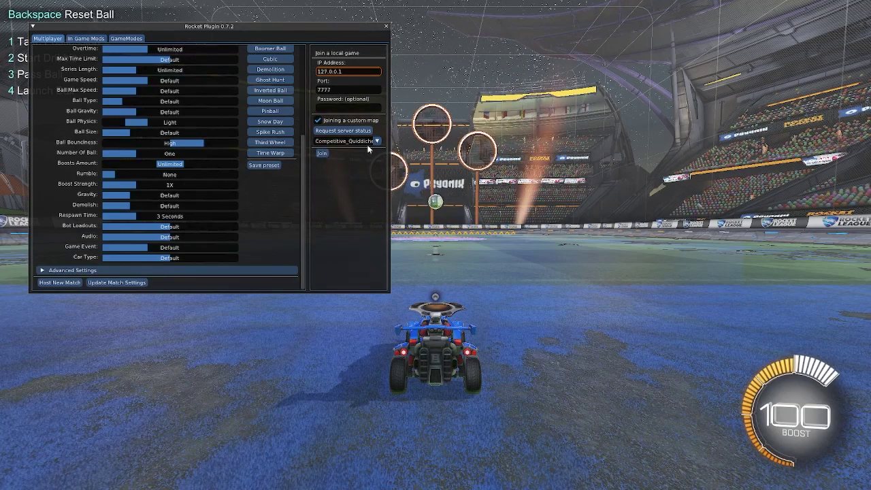